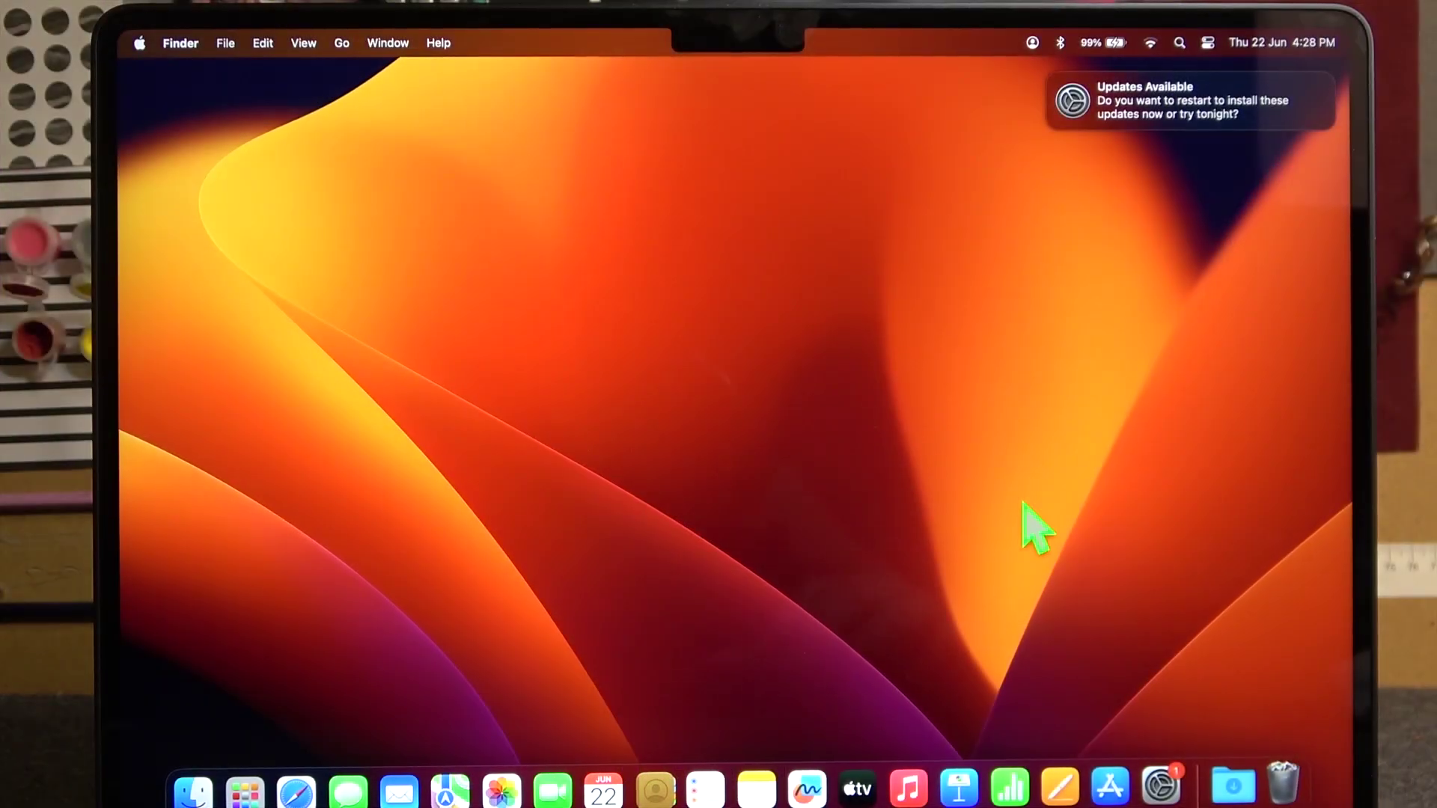
Open System Settings and go to the Users & Groups pane.
{"action": "left_click", "coordinate": [1150, 764]}
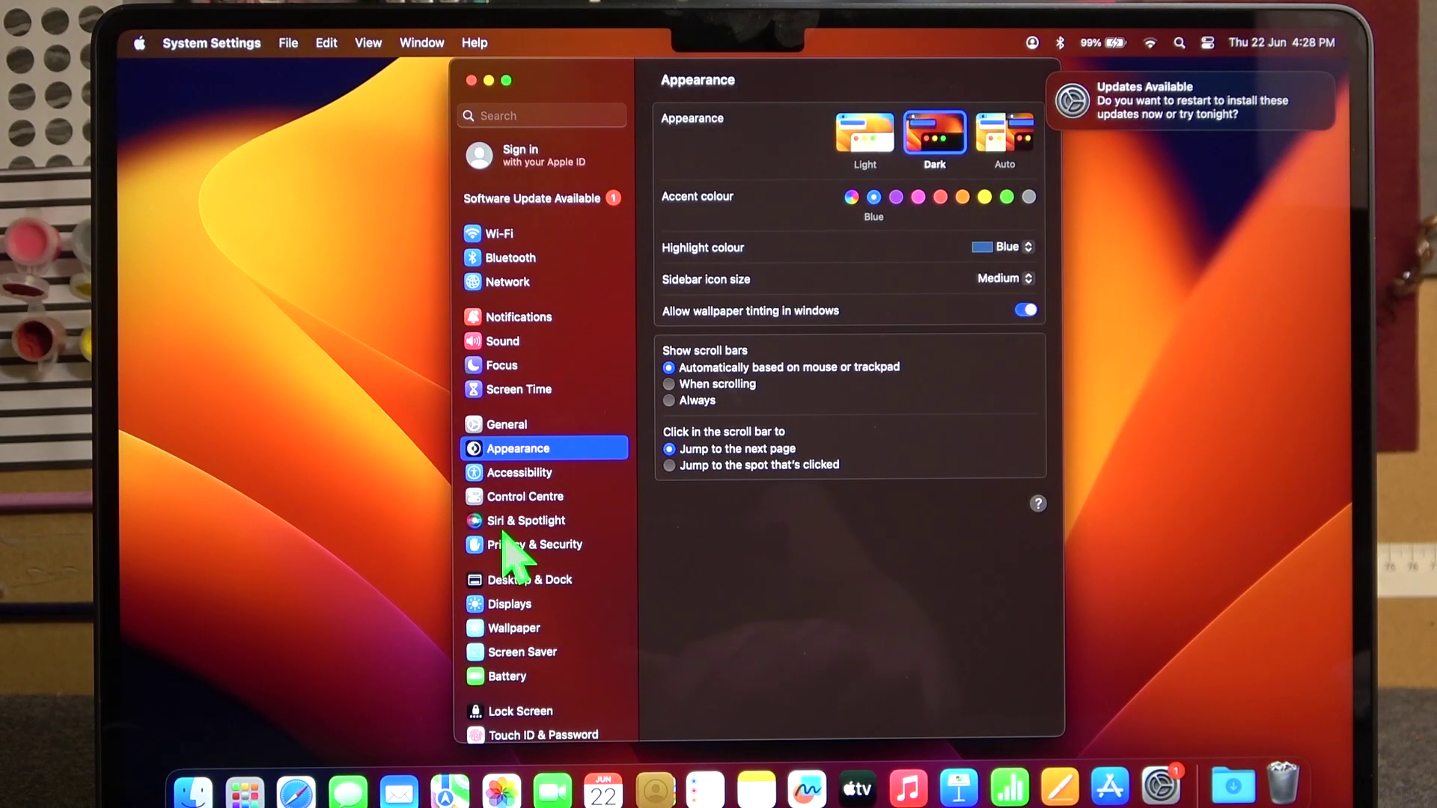
{"action": "scroll", "coordinate": [504, 546], "scroll_direction": "down", "scroll_amount": 5}
{"action": "scroll", "coordinate": [504, 547], "scroll_direction": "down", "scroll_amount": 1}
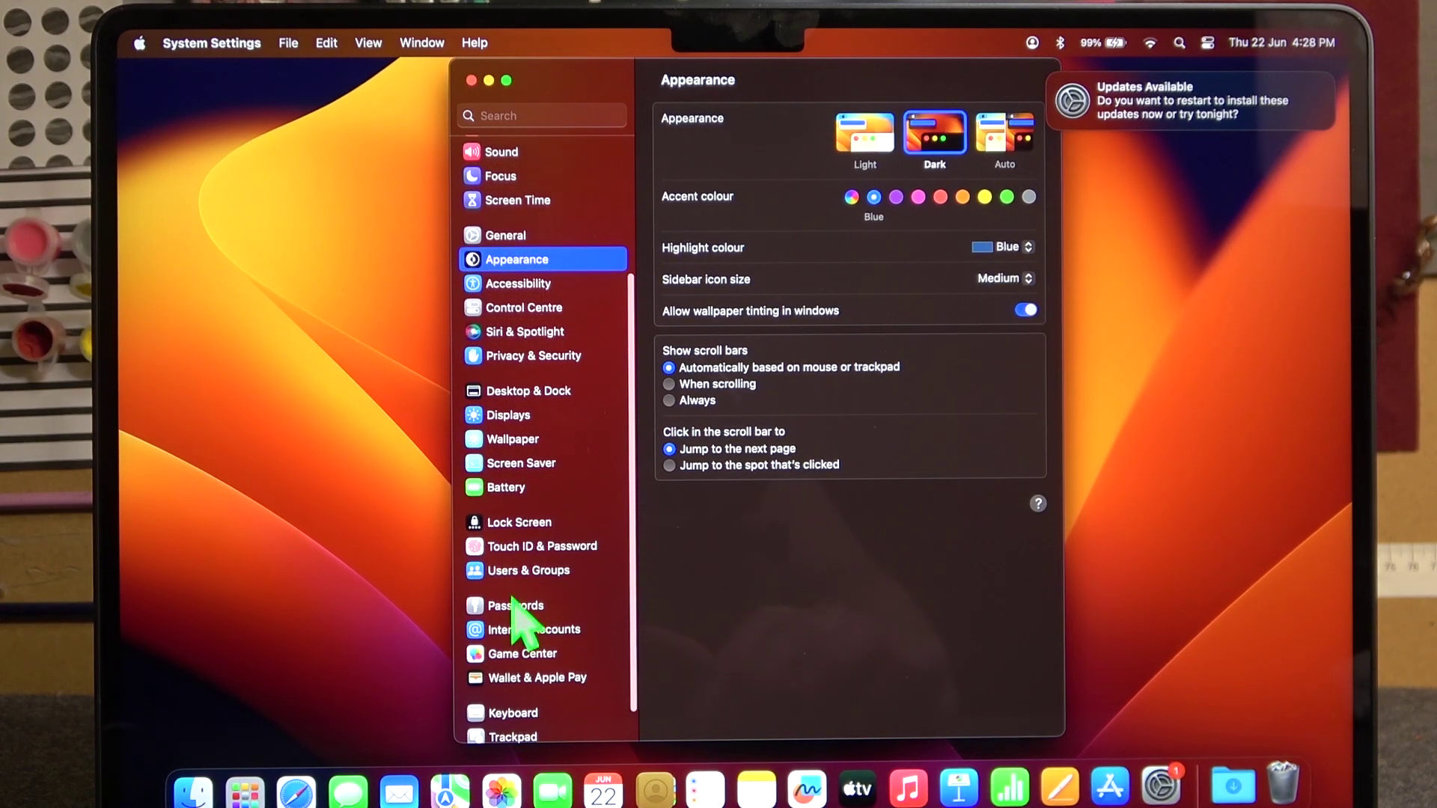
{"action": "left_click", "coordinate": [528, 574]}
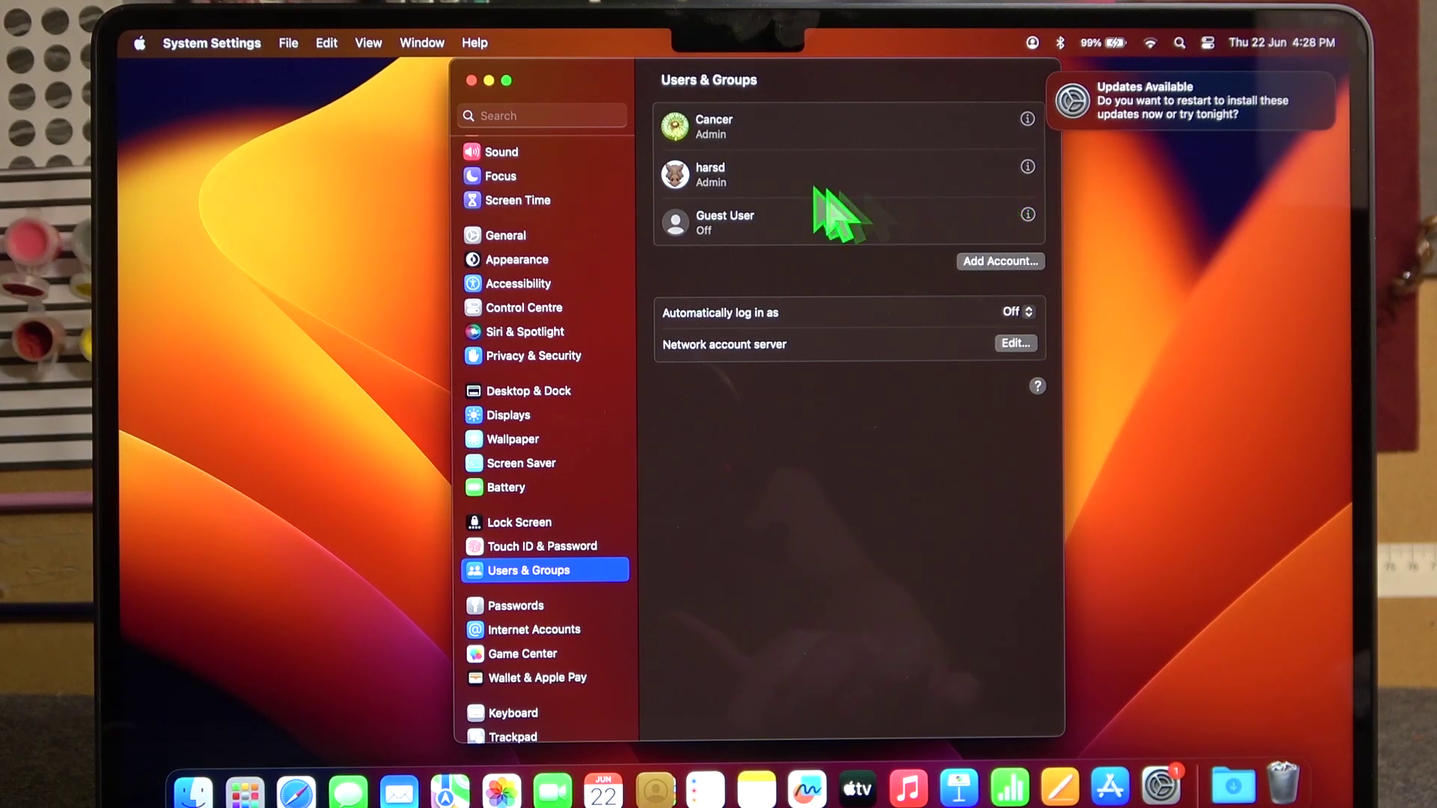
Open the second admin account's details and choose Delete Account….
{"action": "left_click", "coordinate": [1028, 169]}
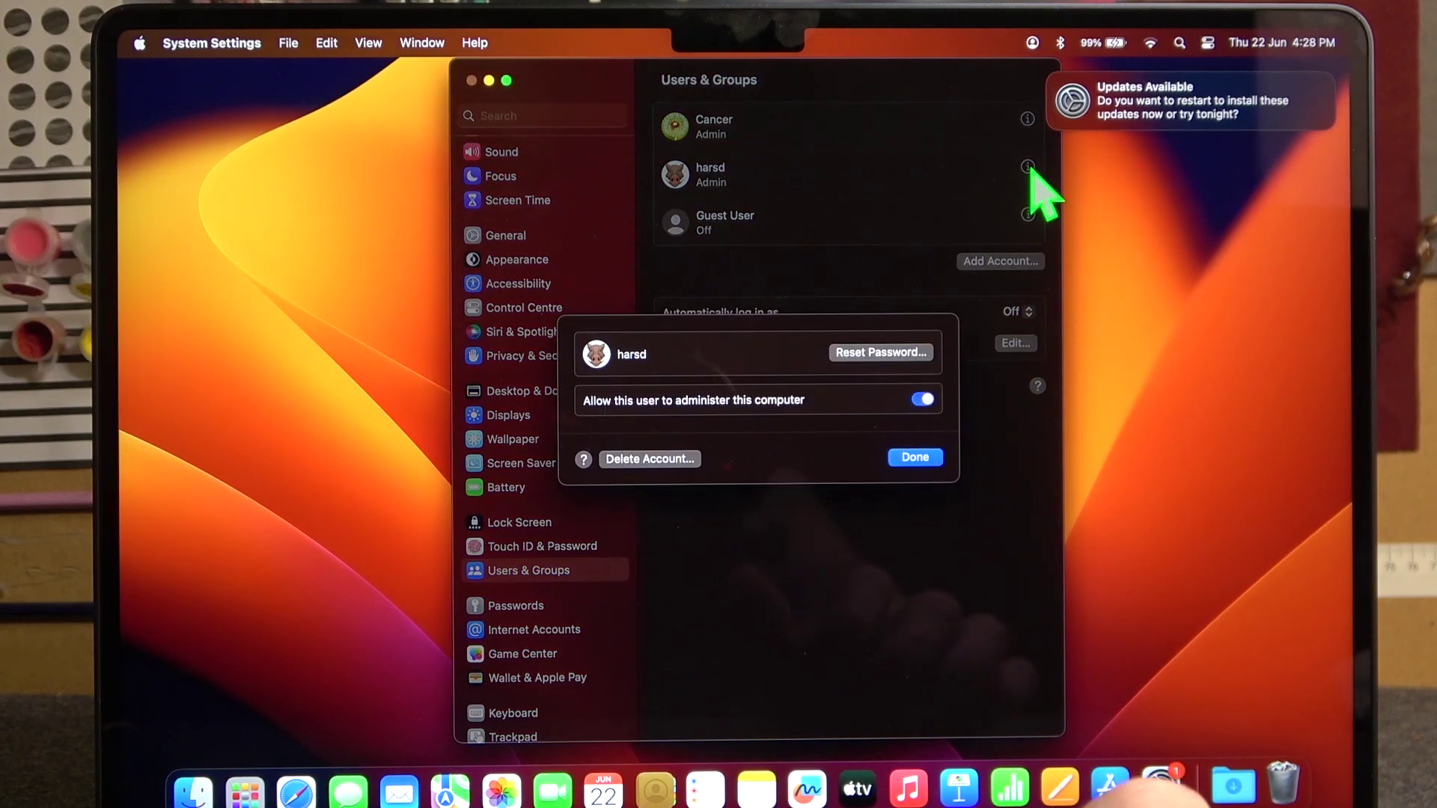
{"action": "left_click", "coordinate": [629, 461]}
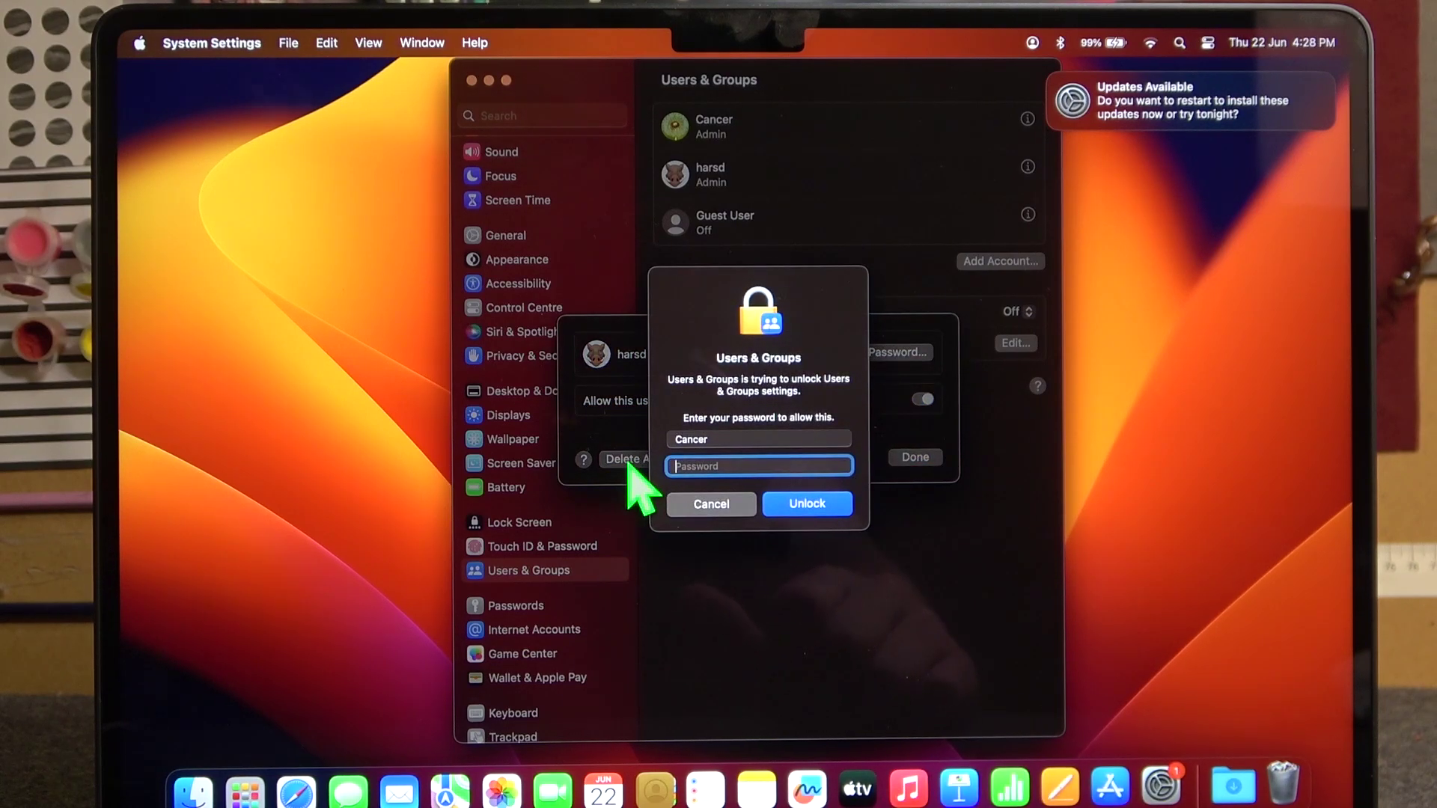
{"action": "type", "text": "••••"}
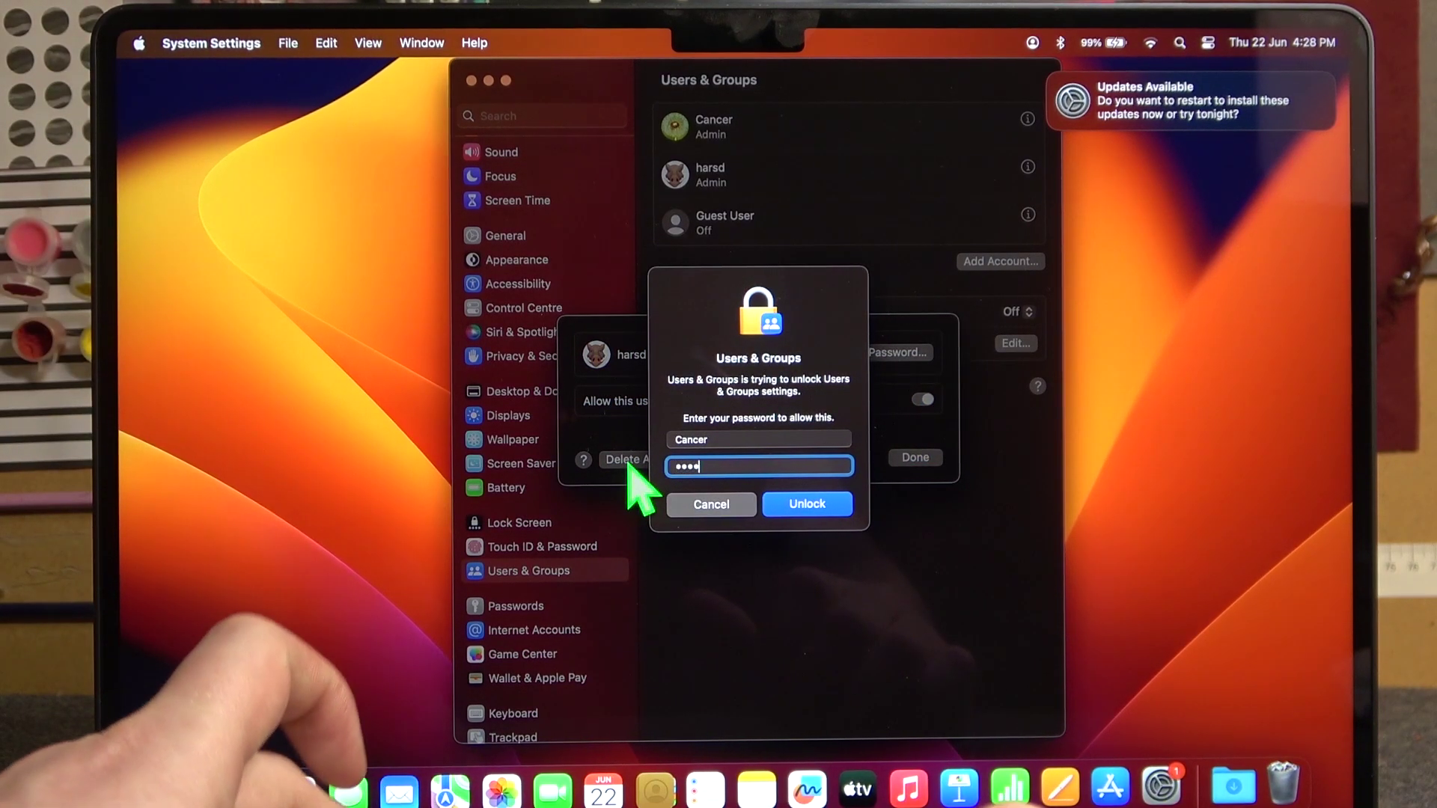
{"action": "type", "text": "•••••••"}
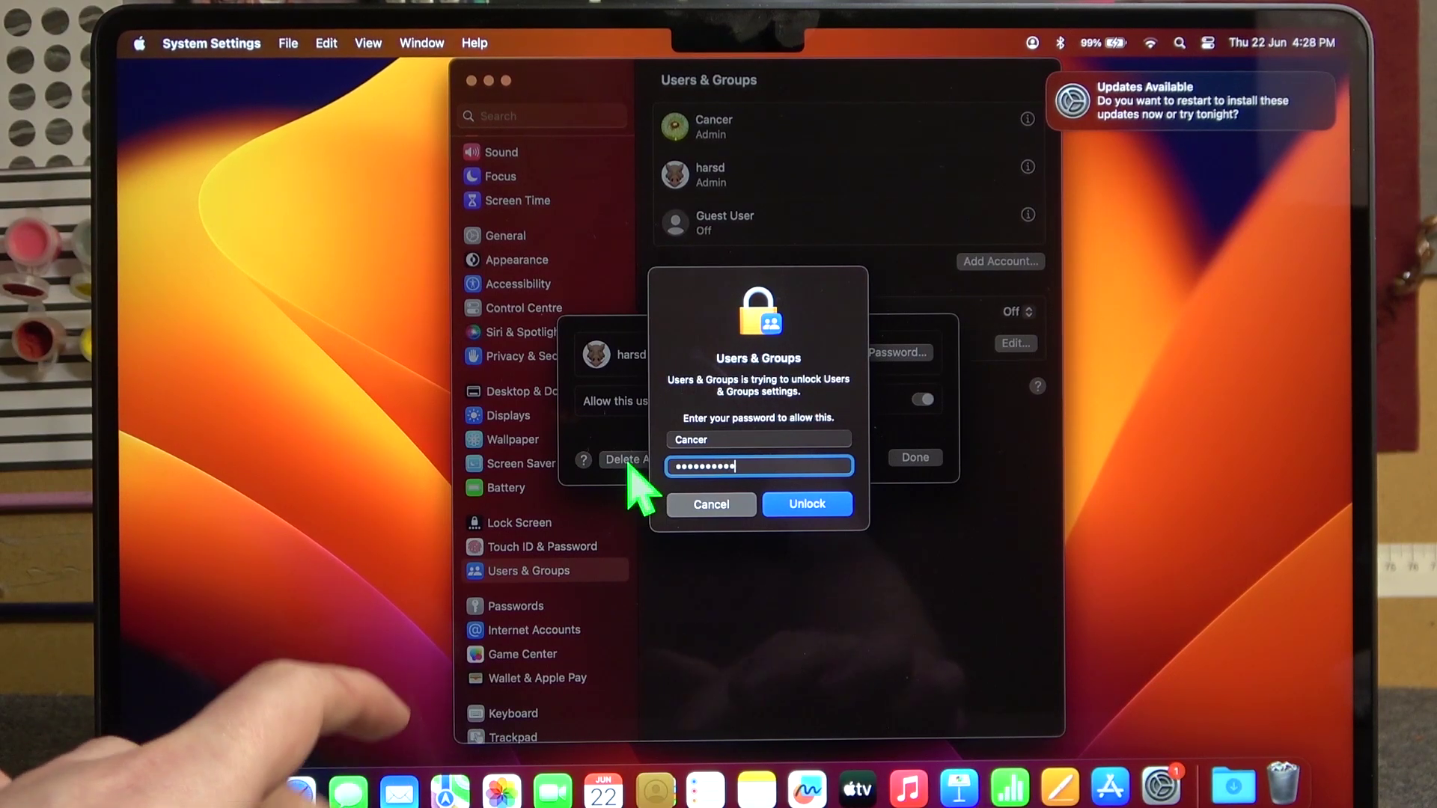
Unlock with the admin password and delete the second admin account with its home folder.
{"action": "left_click", "coordinate": [834, 505]}
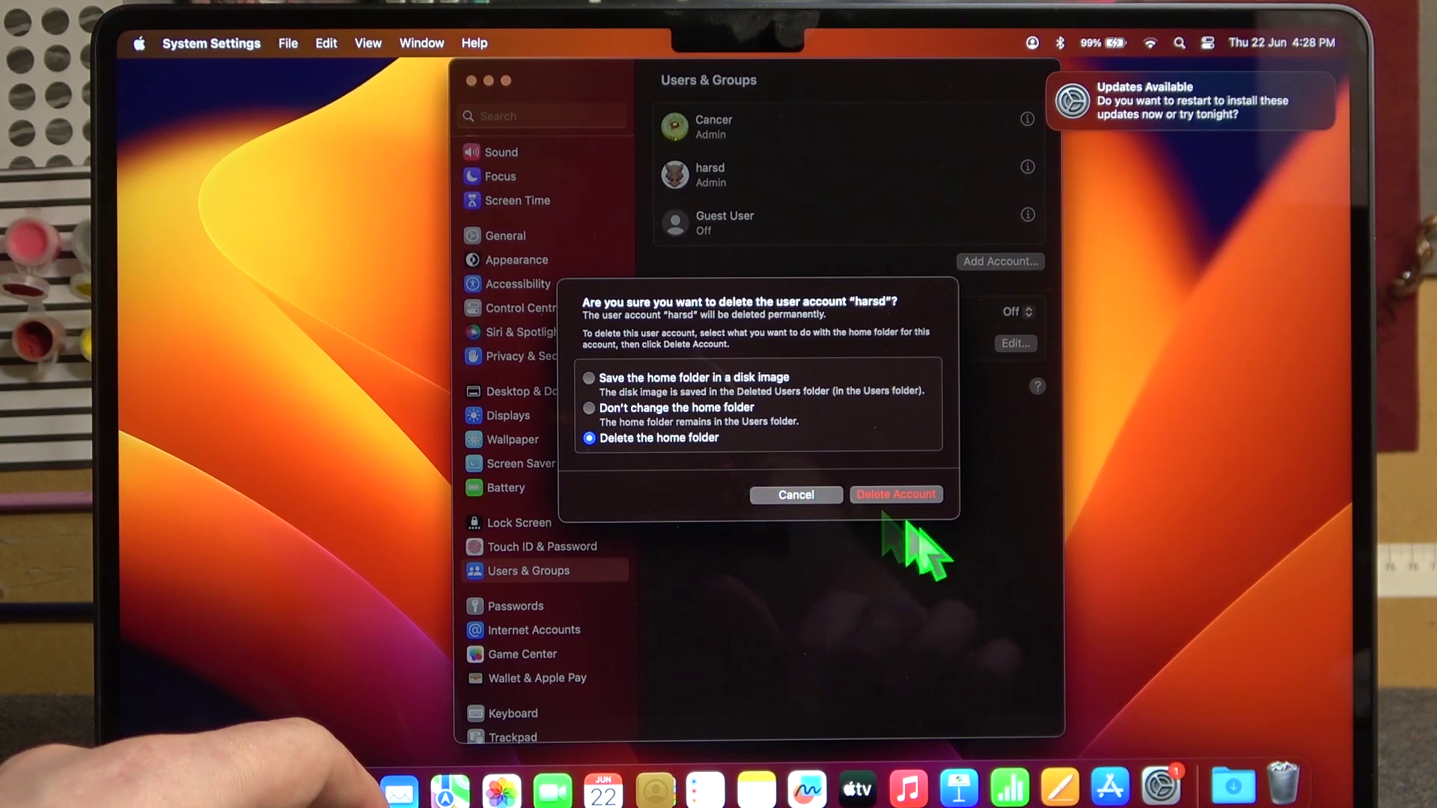
{"action": "left_click", "coordinate": [919, 499]}
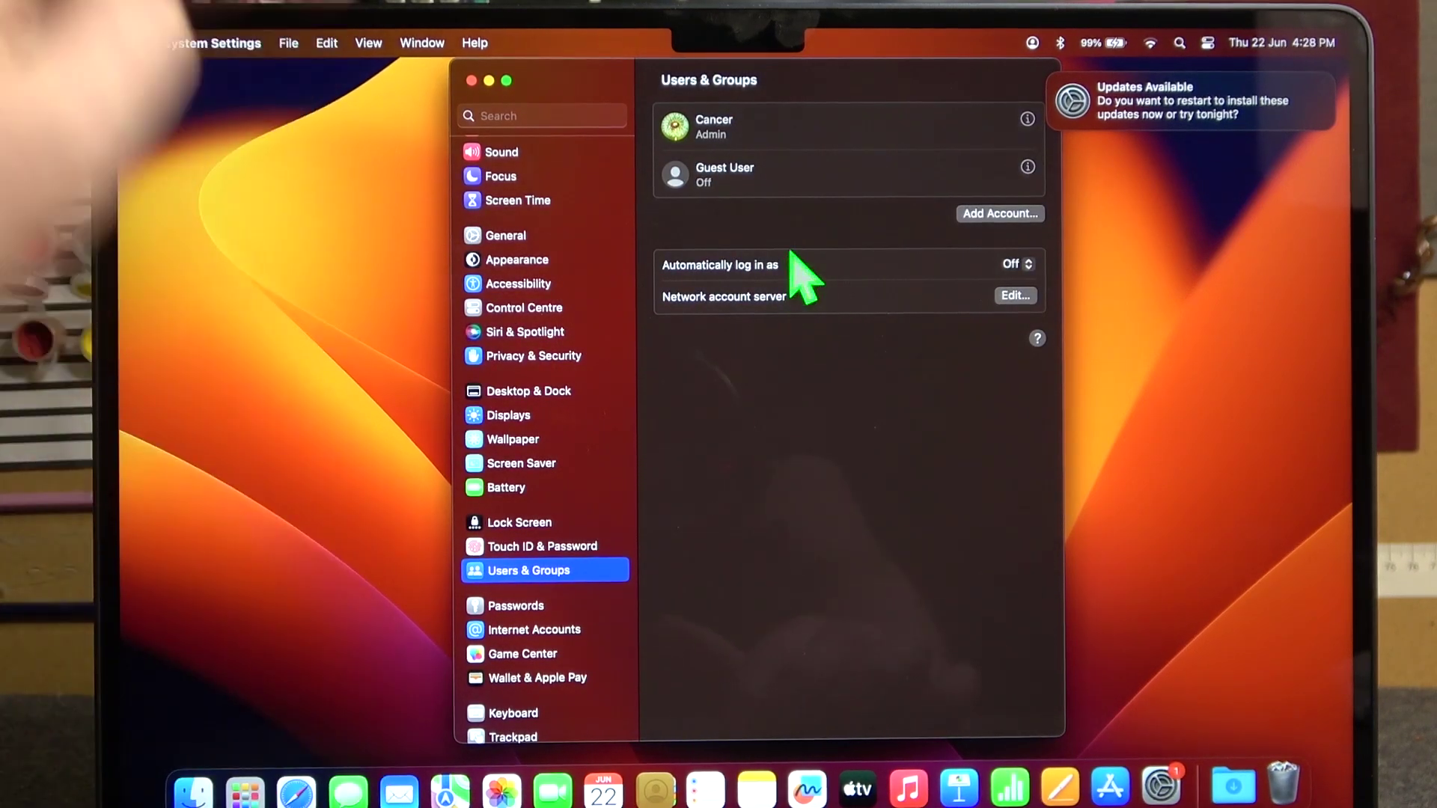
Switch to the Passwords settings in the sidebar.
{"action": "left_click", "coordinate": [544, 607]}
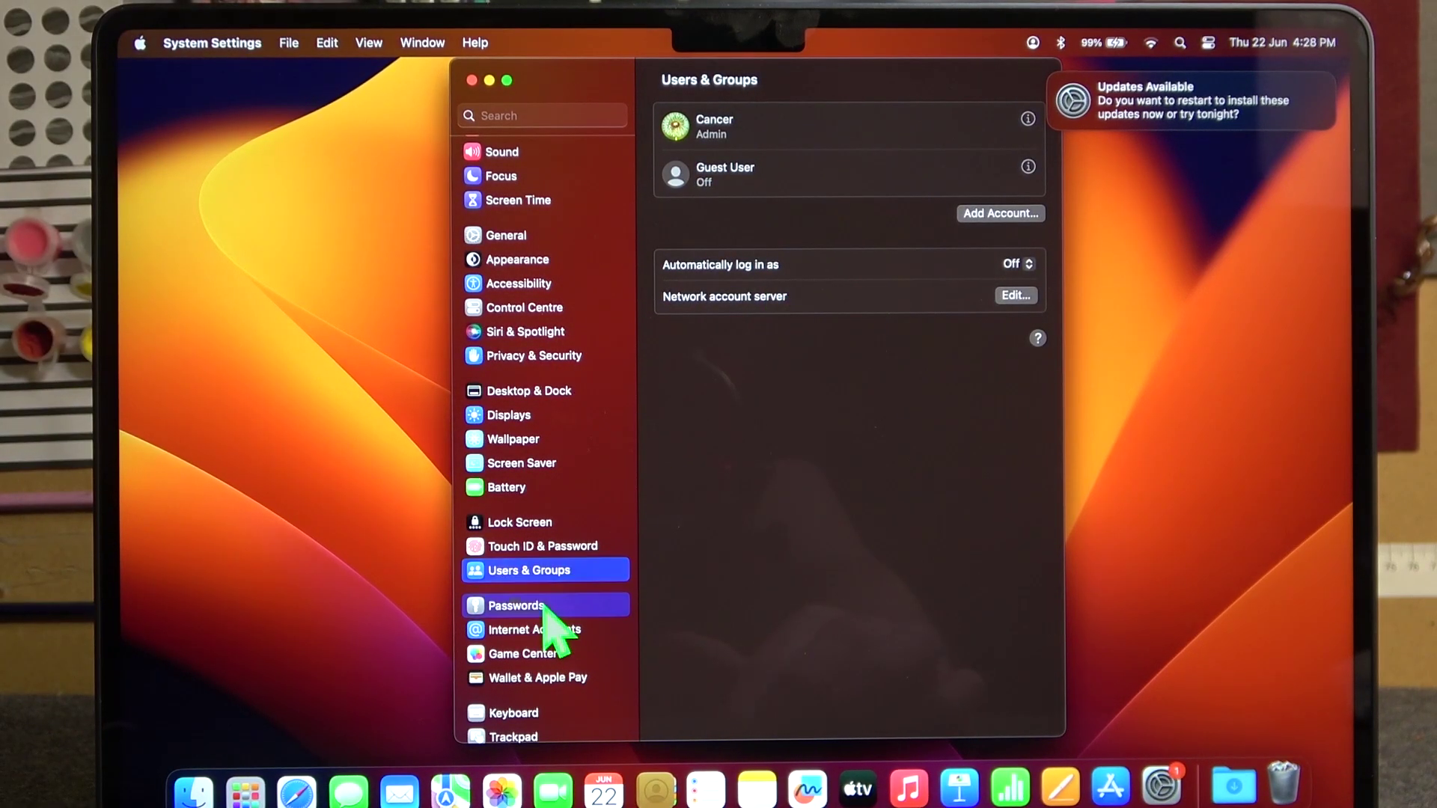